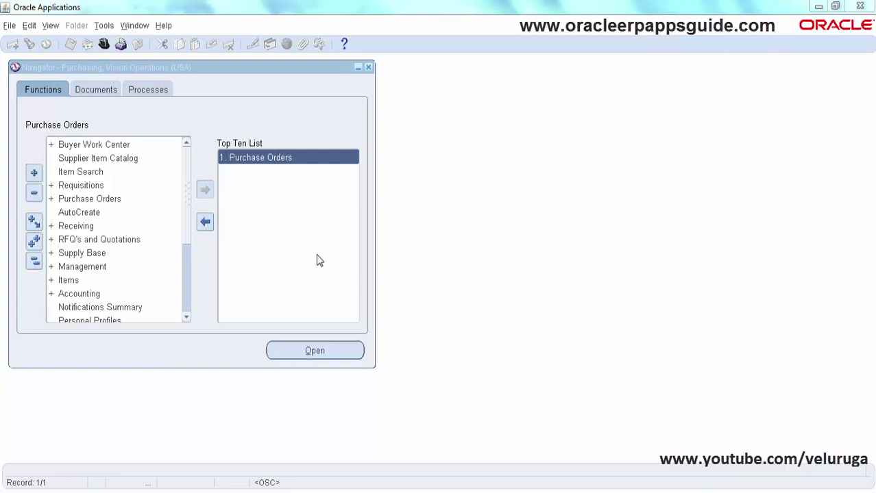
Open a new purchase order from the Top Ten List and start line 1 at its Need-By cell
double_click(266, 160)
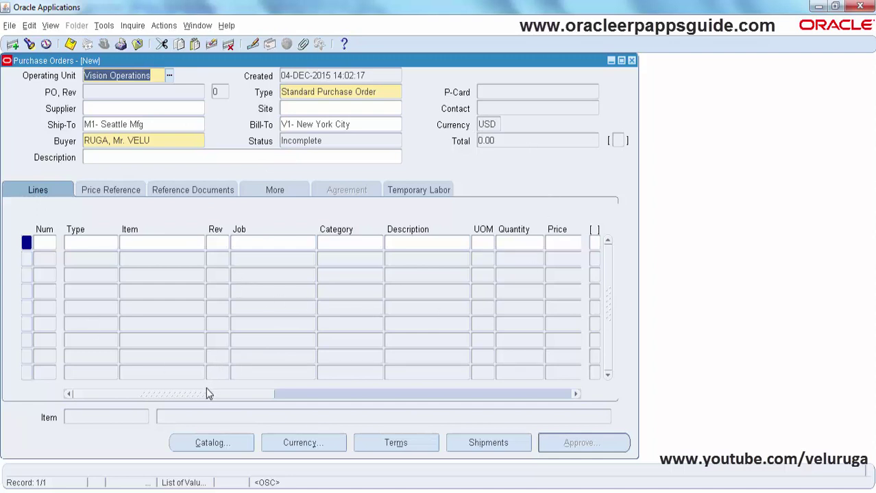
drag(202, 401, 316, 405)
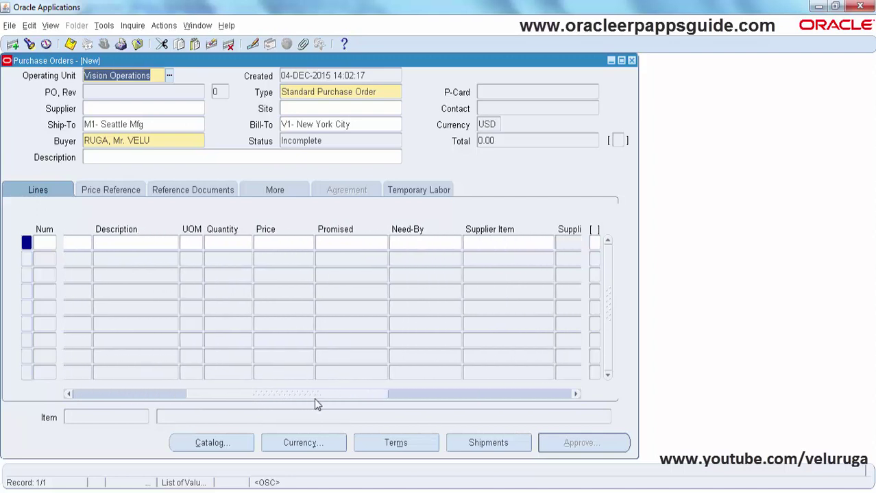
click(440, 242)
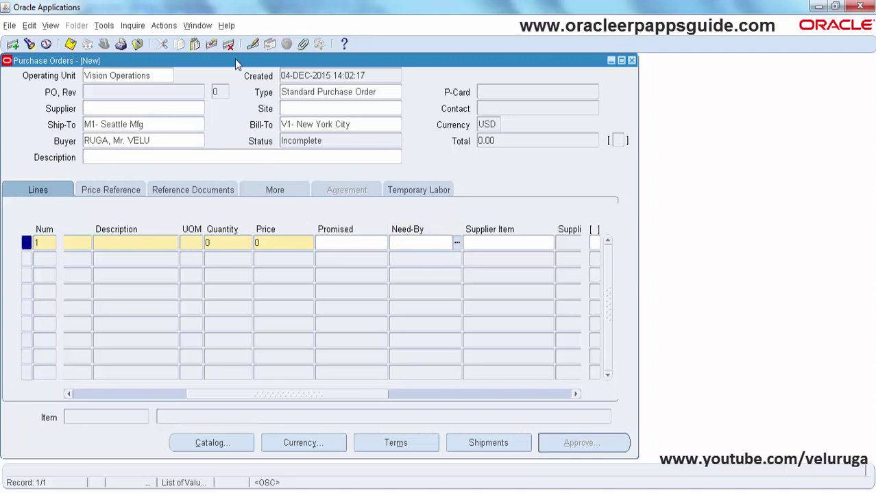
click(226, 25)
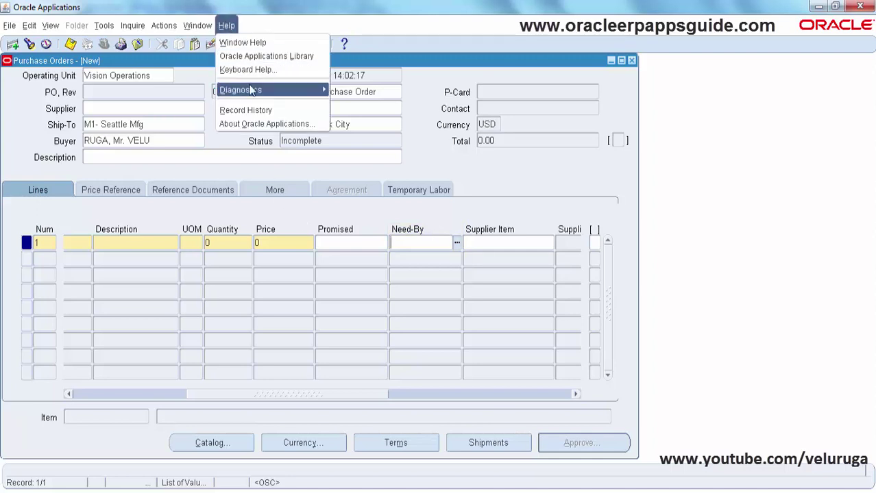
mouse_move(251, 89)
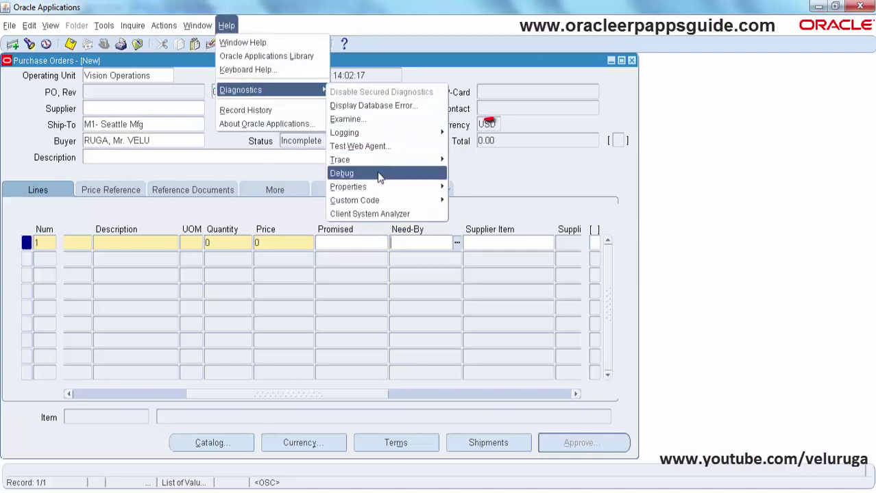
click(407, 117)
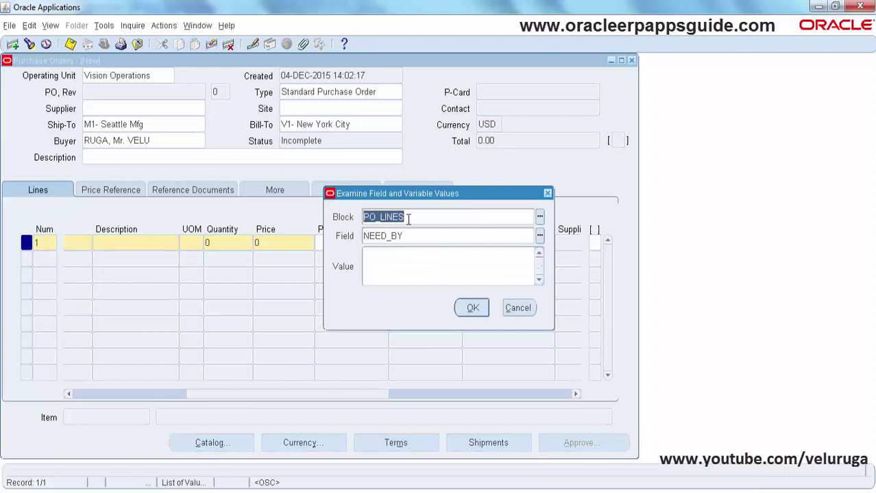
click(517, 307)
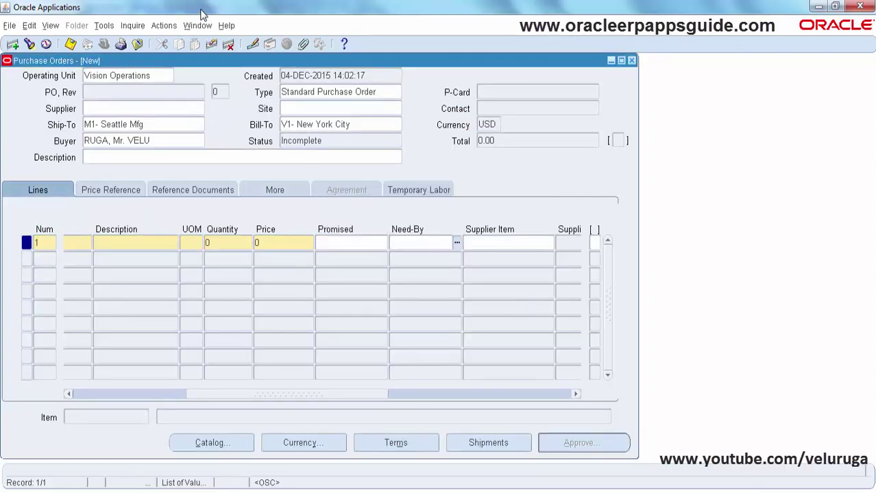
Launch Help > Diagnostics > Custom Code > Personalize for the Purchase Orders form
click(226, 25)
mouse_move(248, 92)
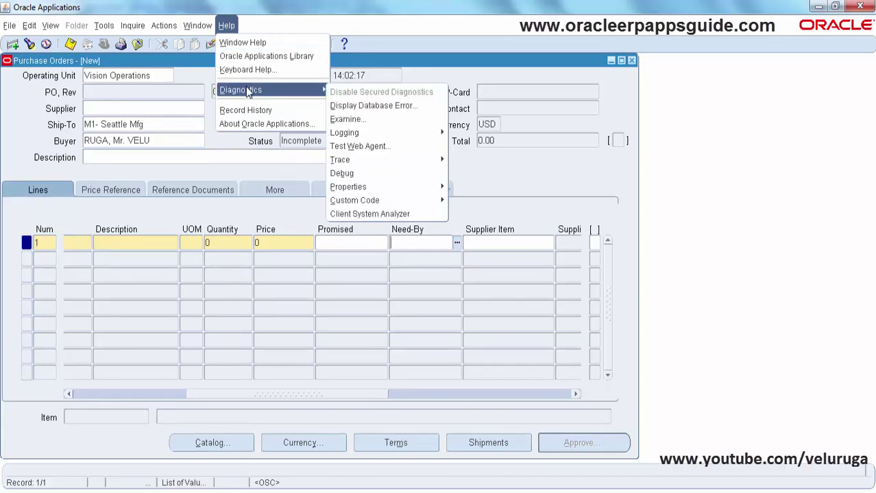
mouse_move(381, 200)
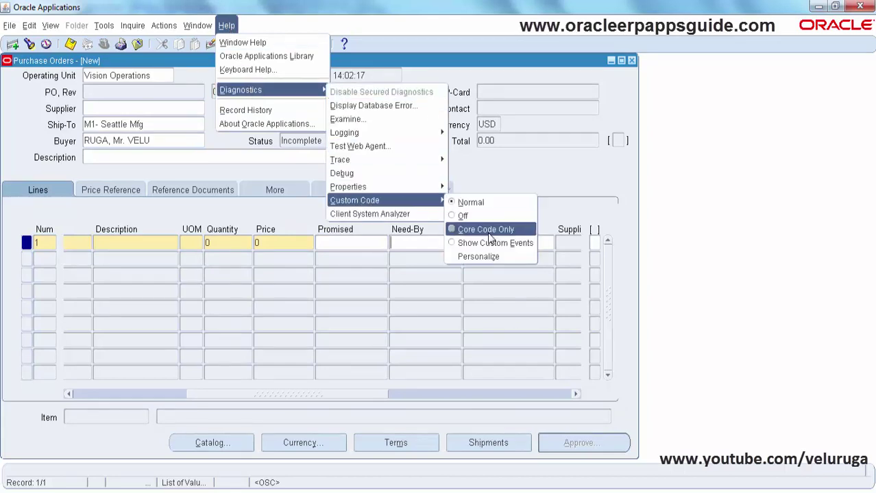
click(478, 257)
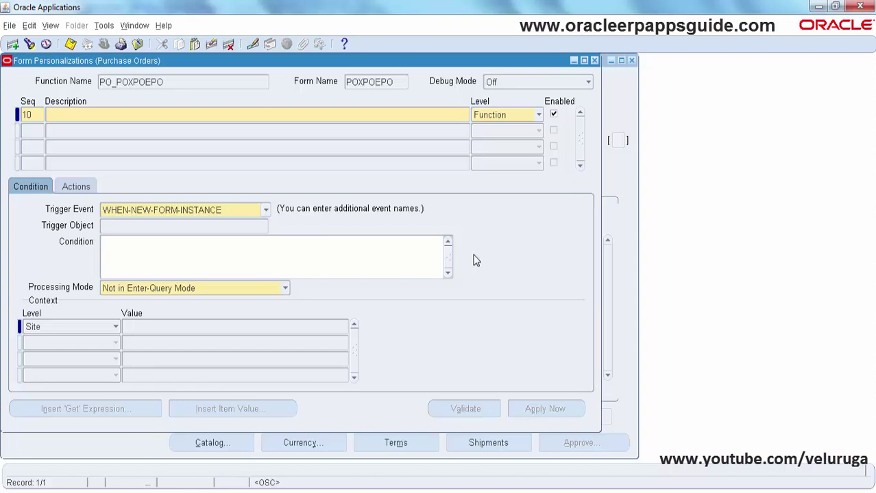
Name rule 10 'Need-by Date Mandatory in PO Lines' and set its context level to User with a specific user name
text(Need-by Date Man)
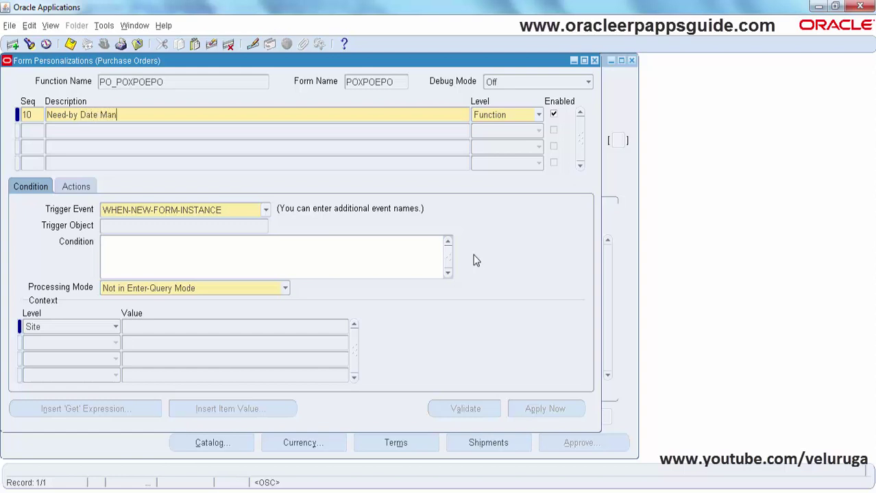
text(datory in PO Lines)
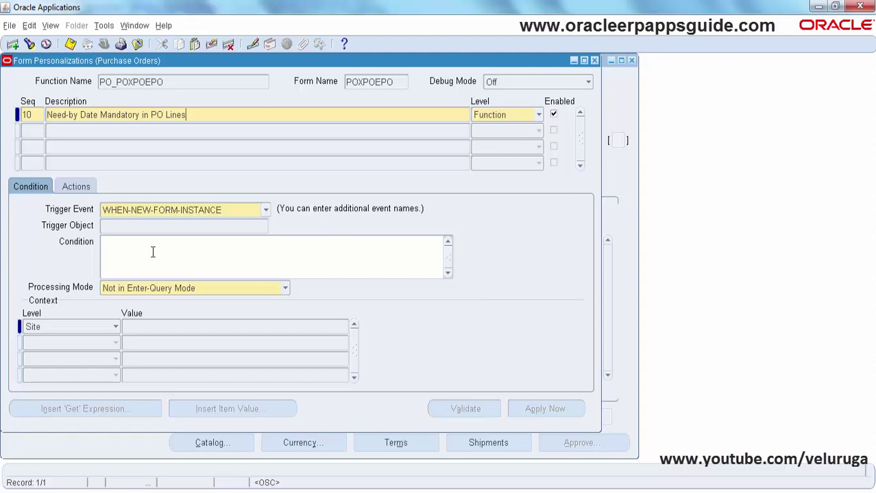
click(117, 254)
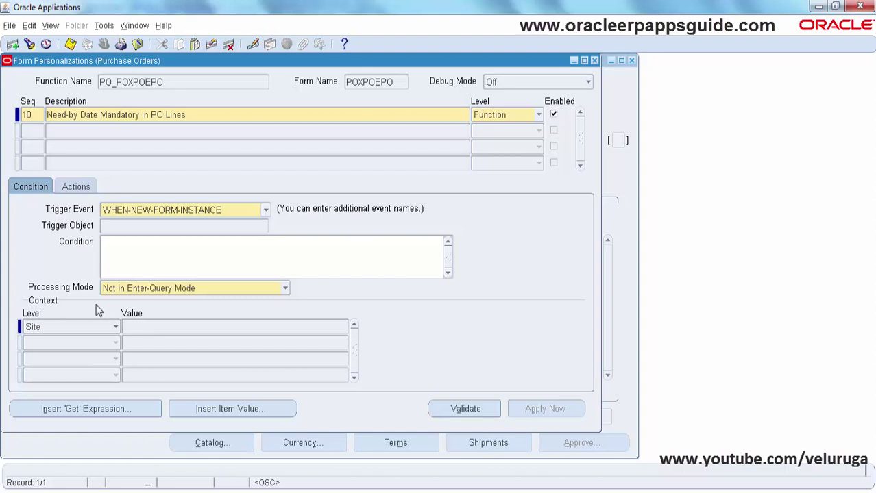
click(114, 328)
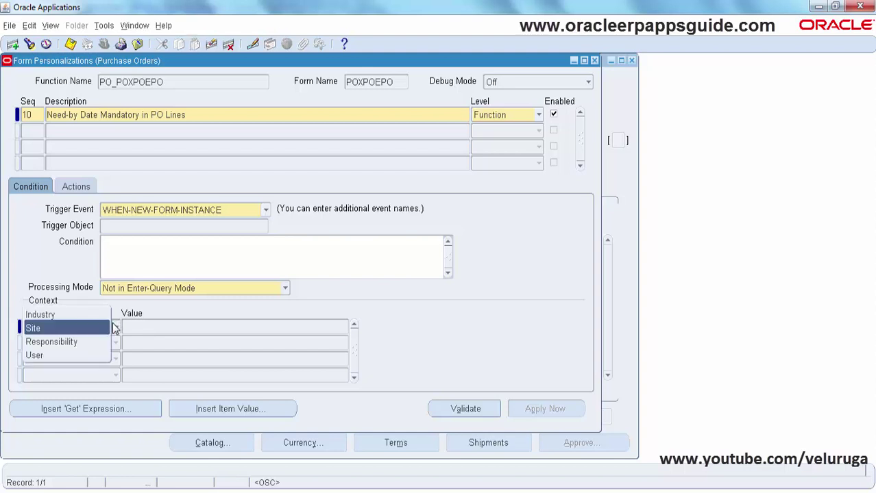
click(60, 355)
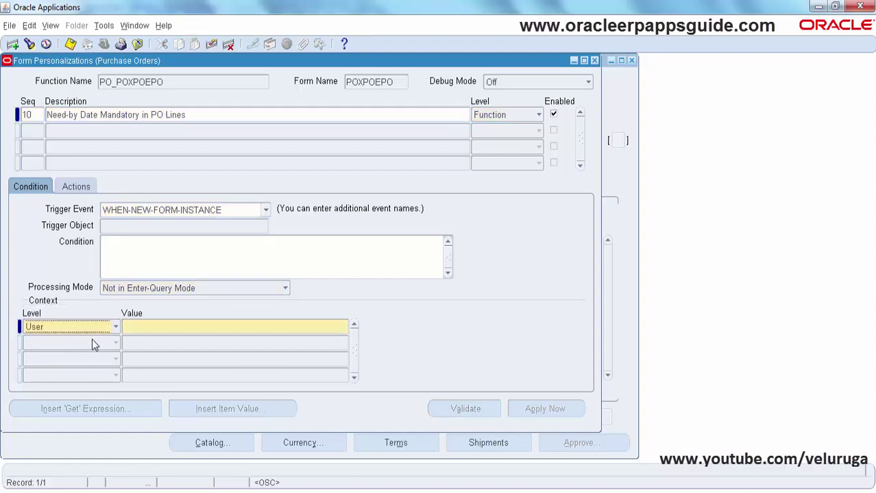
click(139, 327)
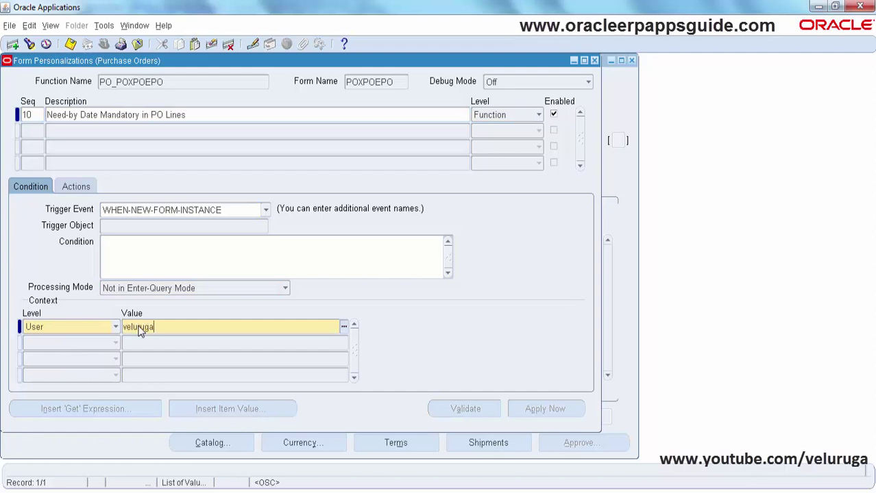
key(Tab)
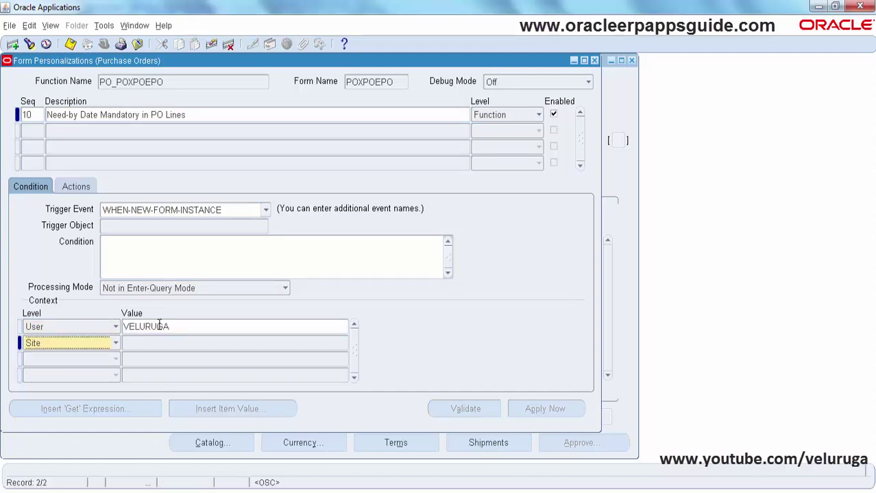
click(159, 326)
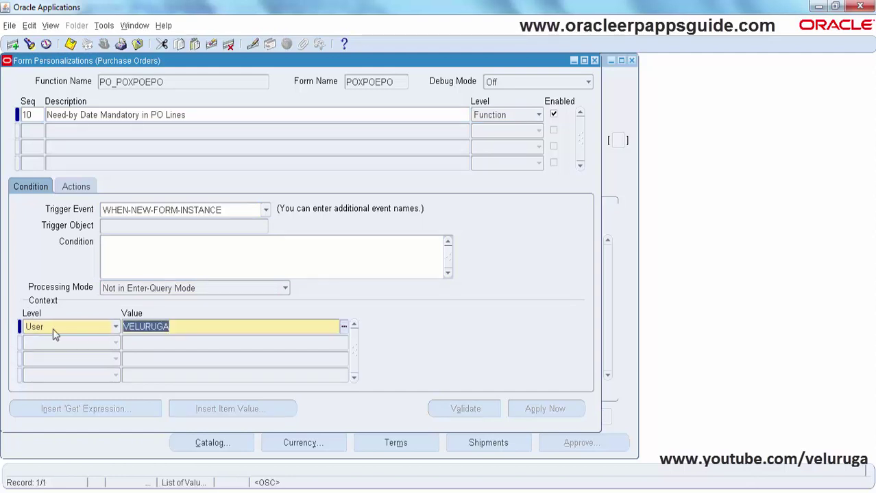
Add action sequence 10 described 'Mandatory Need-By Date' to the rule
click(80, 188)
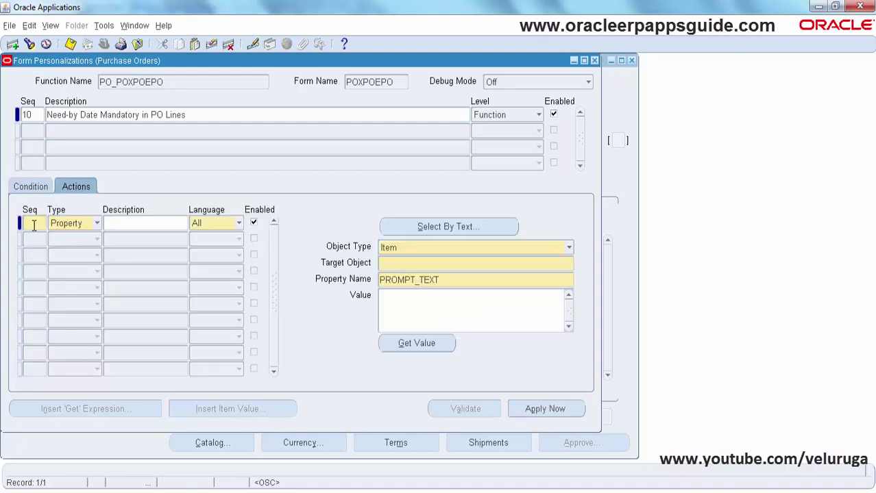
text(10)
key(Tab)
click(118, 230)
text(Manda)
text(tory Nee)
text(d)
text(-By Dat)
text(e)
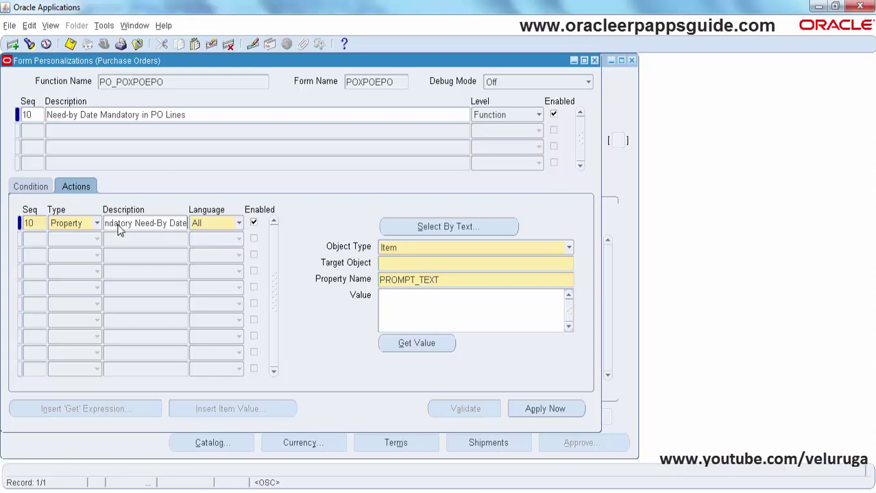
key(Tab)
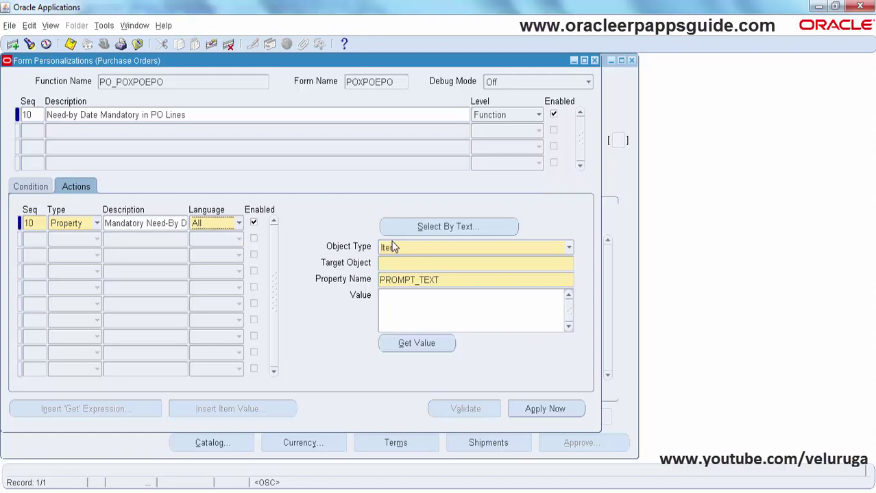
Choose Item as the action's object type
click(391, 250)
click(390, 251)
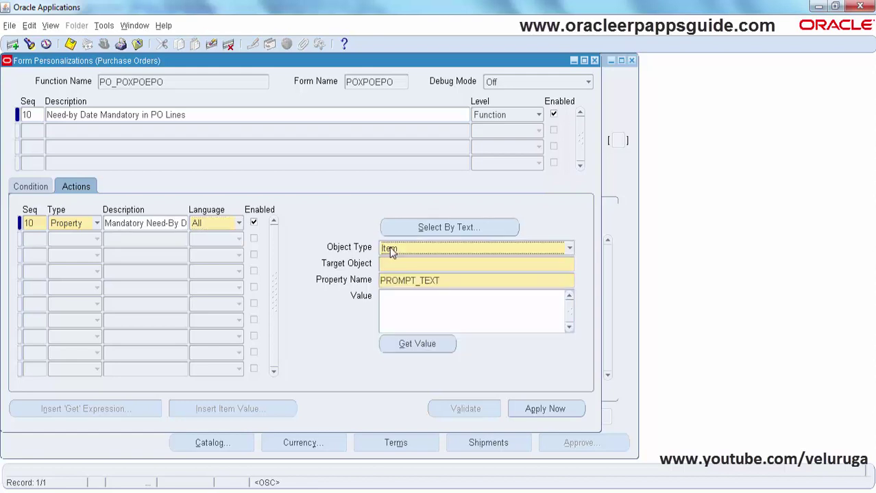
click(396, 267)
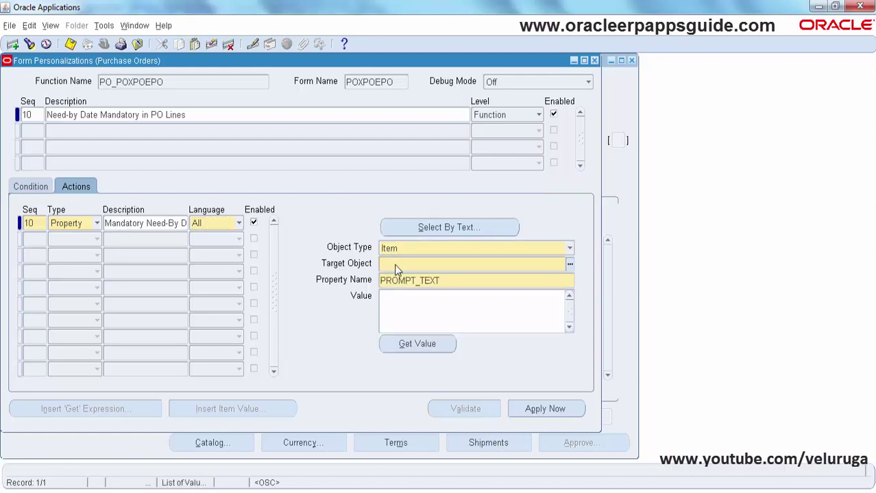
Search the PO_LINES objects and select PO_LINES.NEED_BY as the target object
key(ctrl+l)
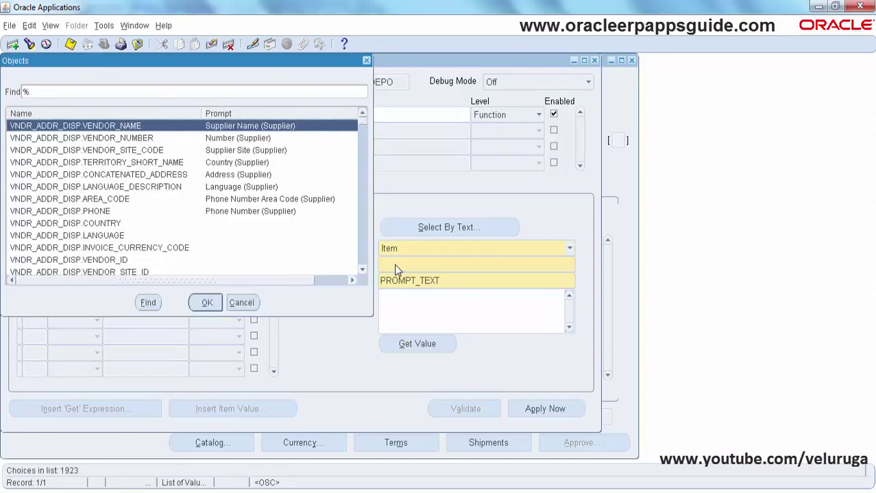
text(po)
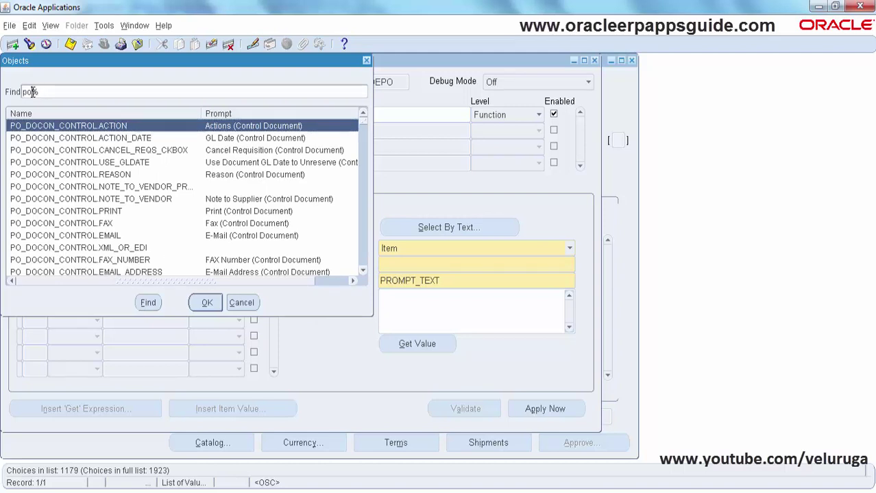
text(_l)
key(BackSpace)
key(BackSpace)
key(Escape)
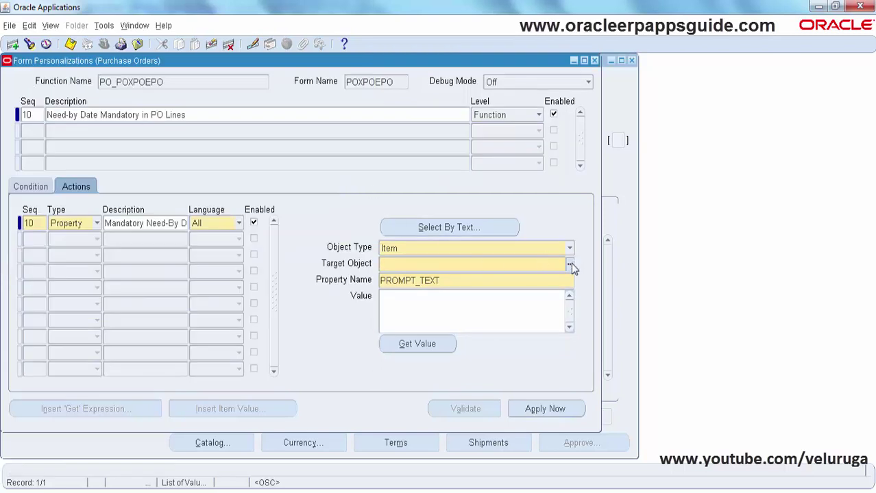
text(PO_LINES.)
click(570, 265)
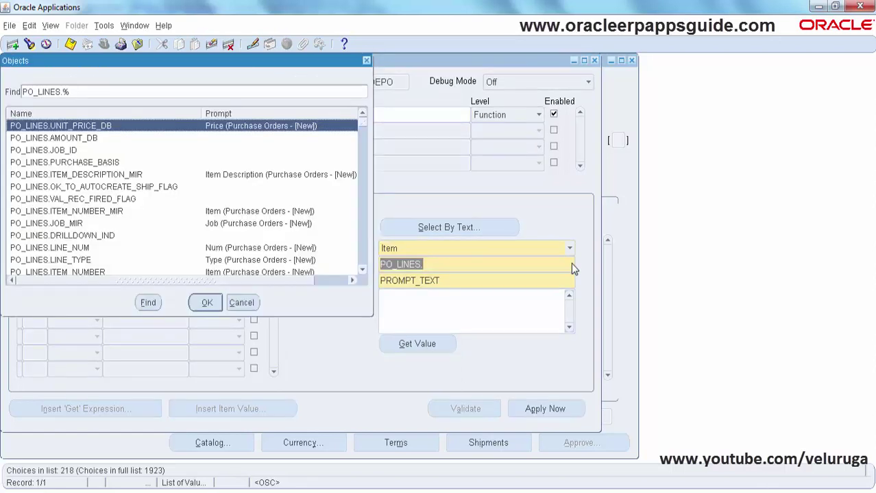
text(n)
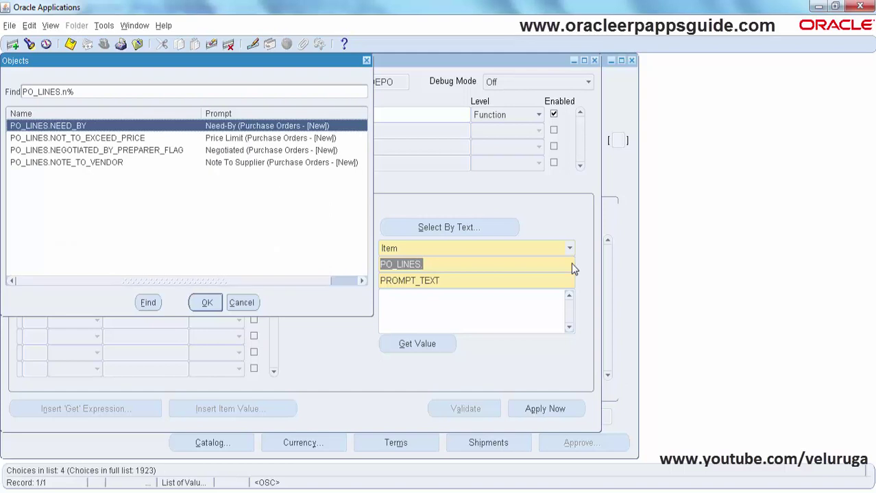
key(Return)
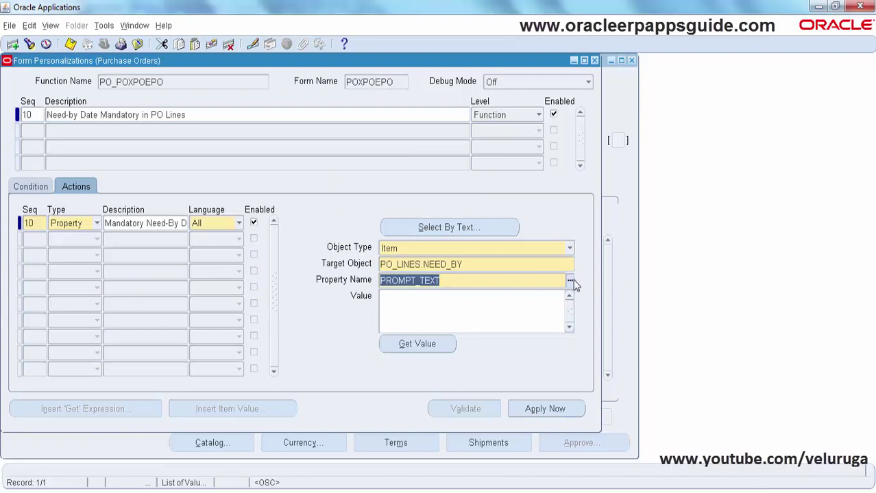
Set the REQUIRED property to TRUE, save the personalization, and close the Form Personalizations window
click(570, 281)
text(rEQUIRED%)
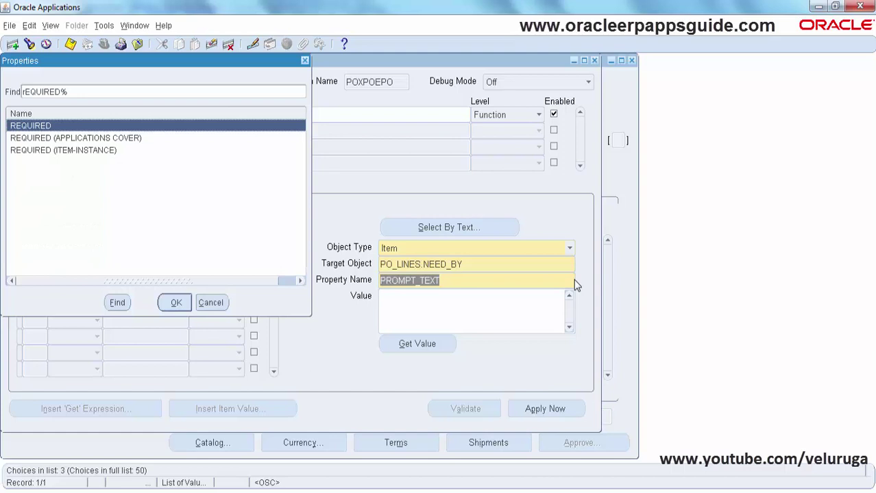
key(Return)
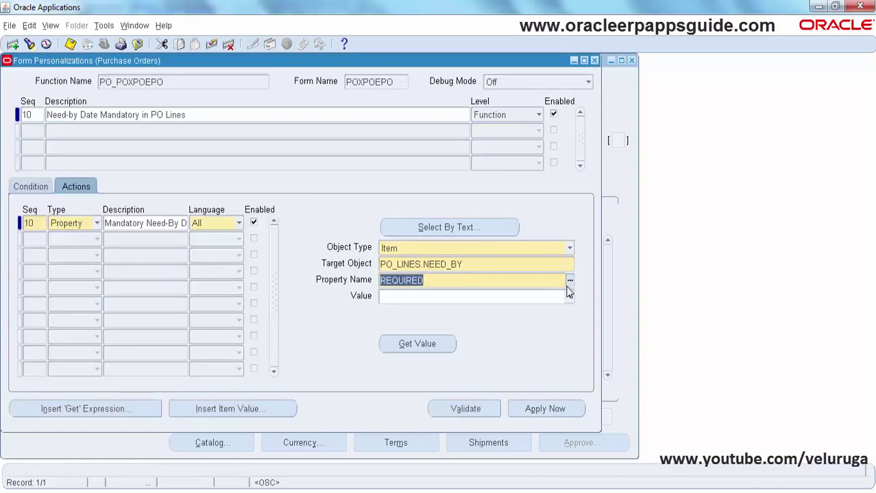
click(569, 298)
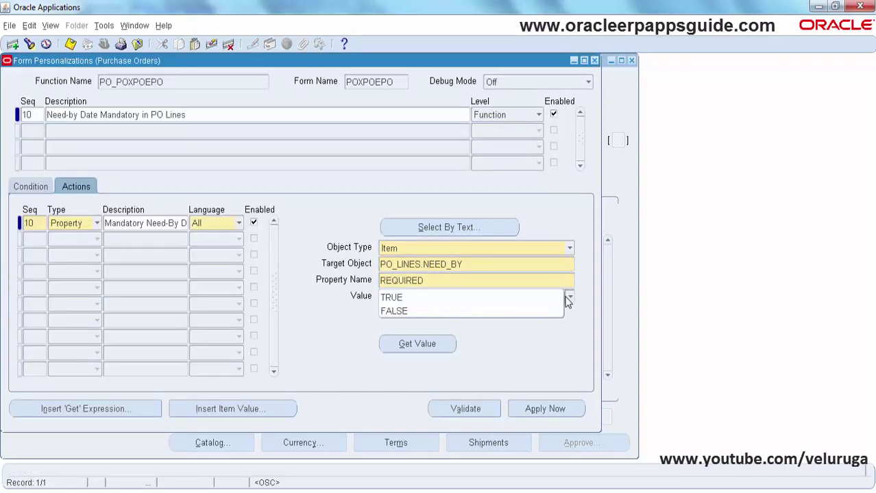
click(459, 300)
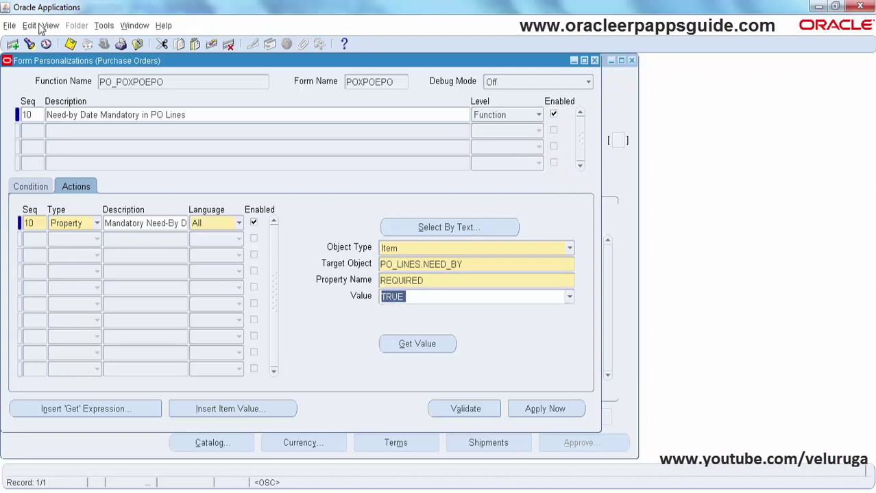
click(70, 43)
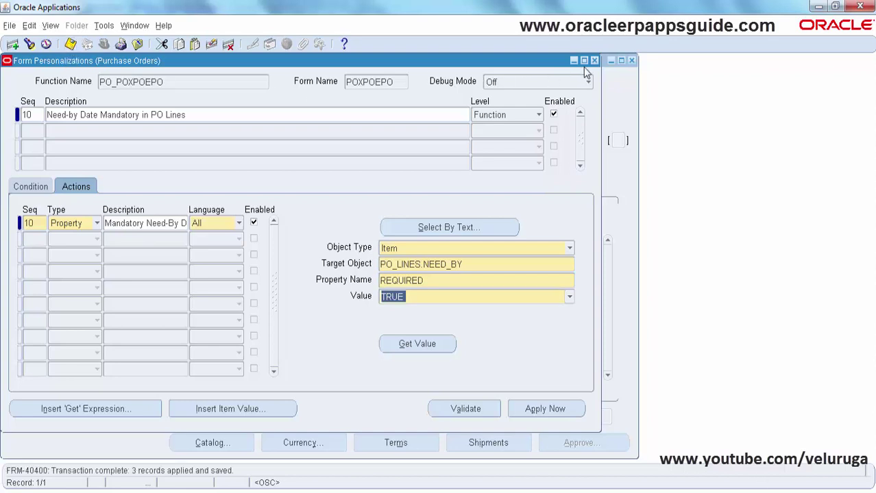
click(595, 61)
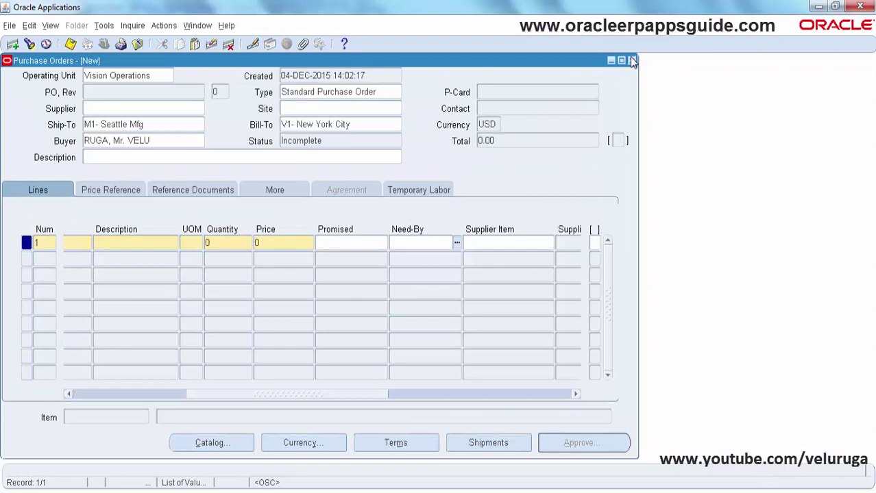
Reopen Purchase Orders and enter line 1's Need-By cell to confirm it is now required
click(633, 61)
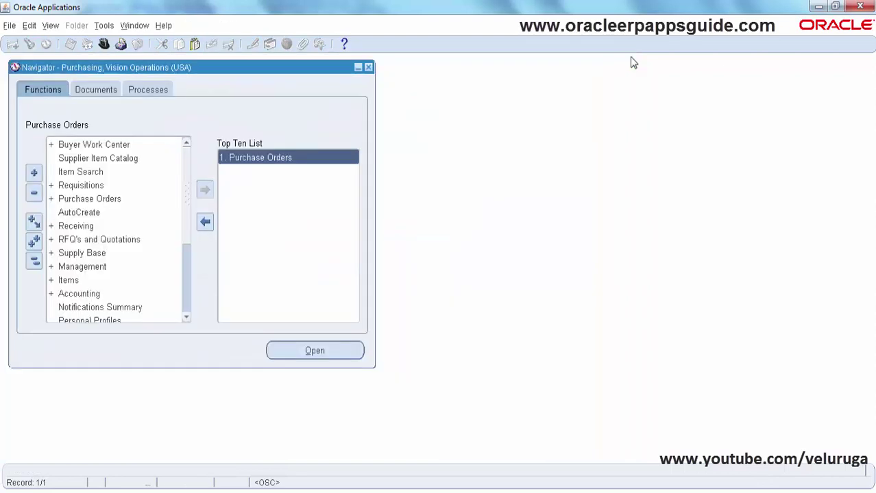
click(285, 170)
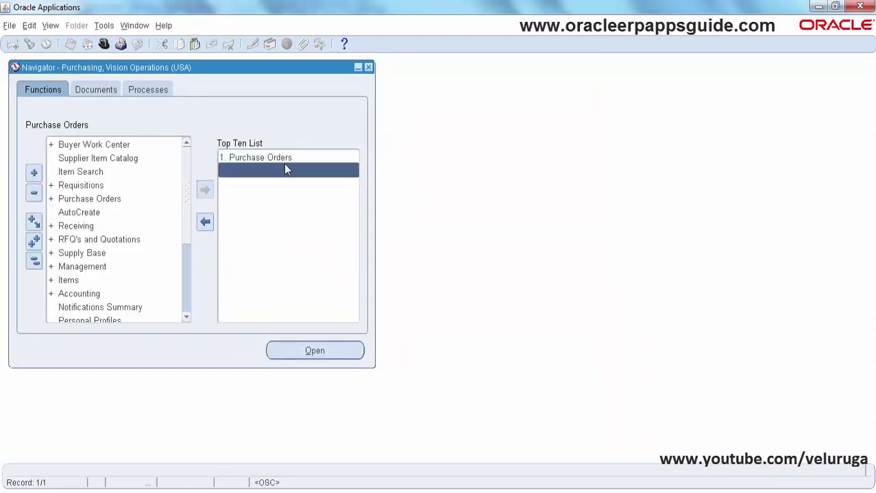
double_click(295, 157)
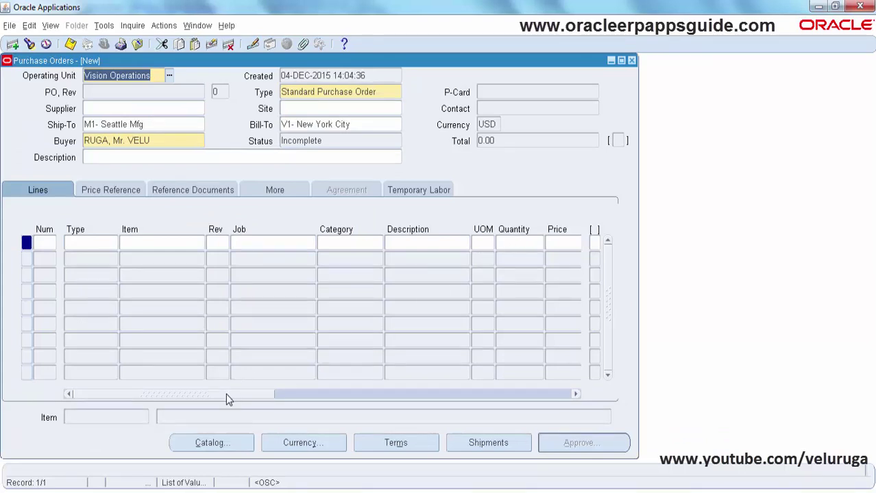
drag(226, 393, 349, 396)
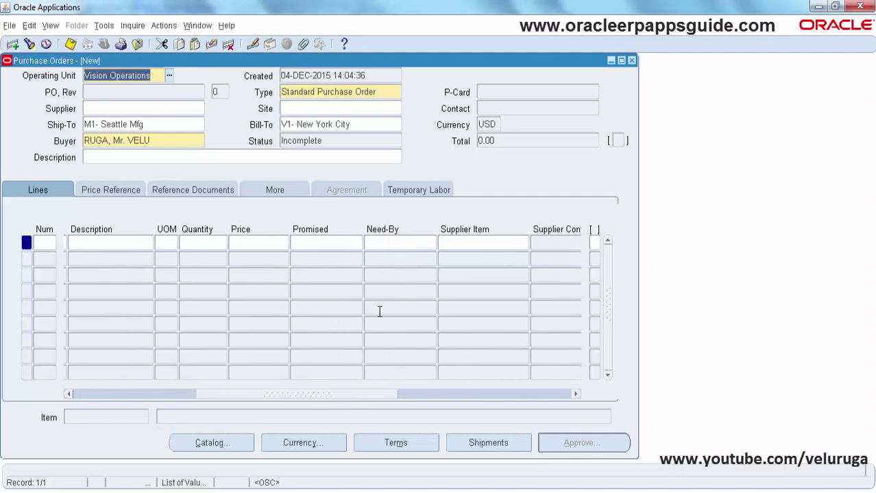
click(396, 245)
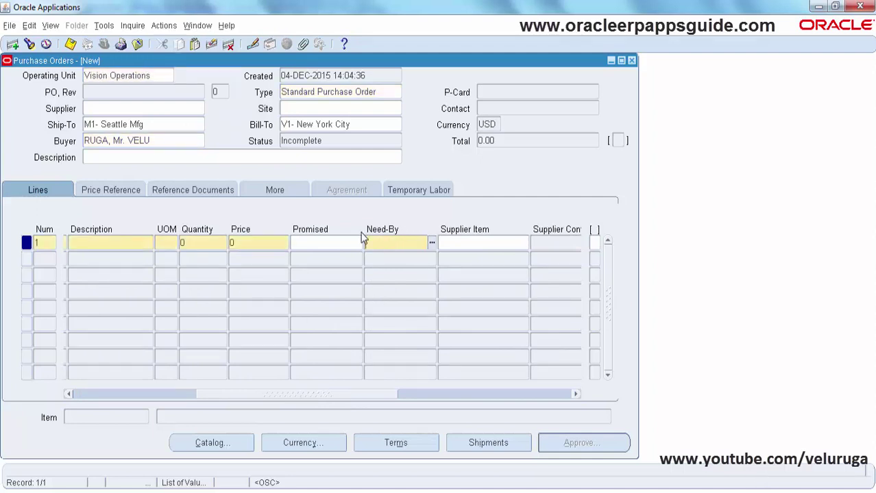